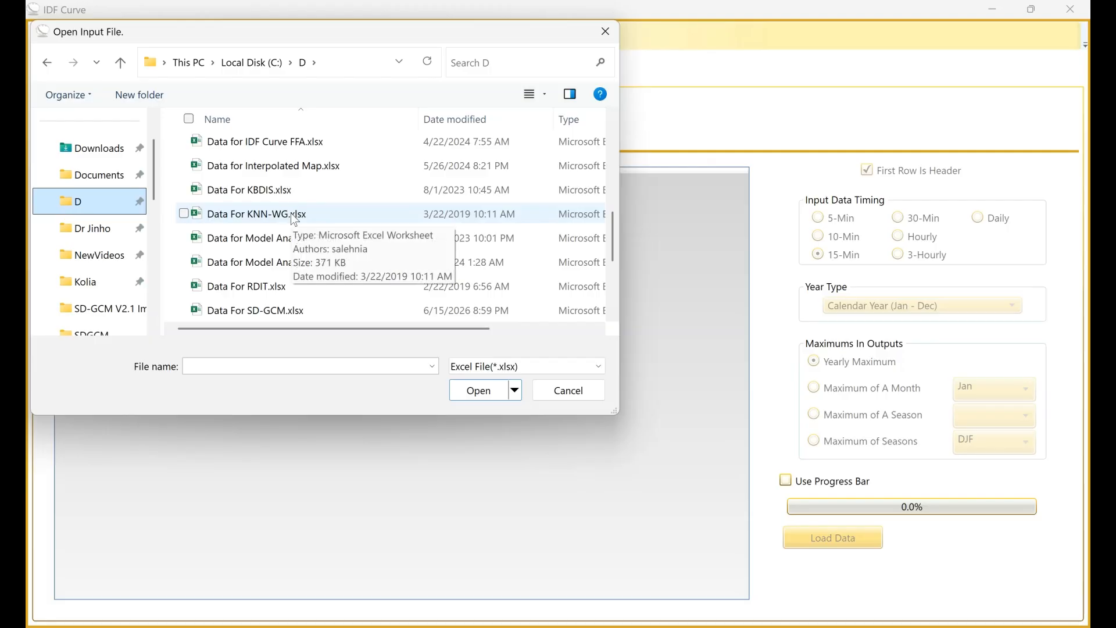
Step: Open the workbook Data for IDF Curve FFA.xlsx and bring in the data from Sheet1
left_click(295, 150)
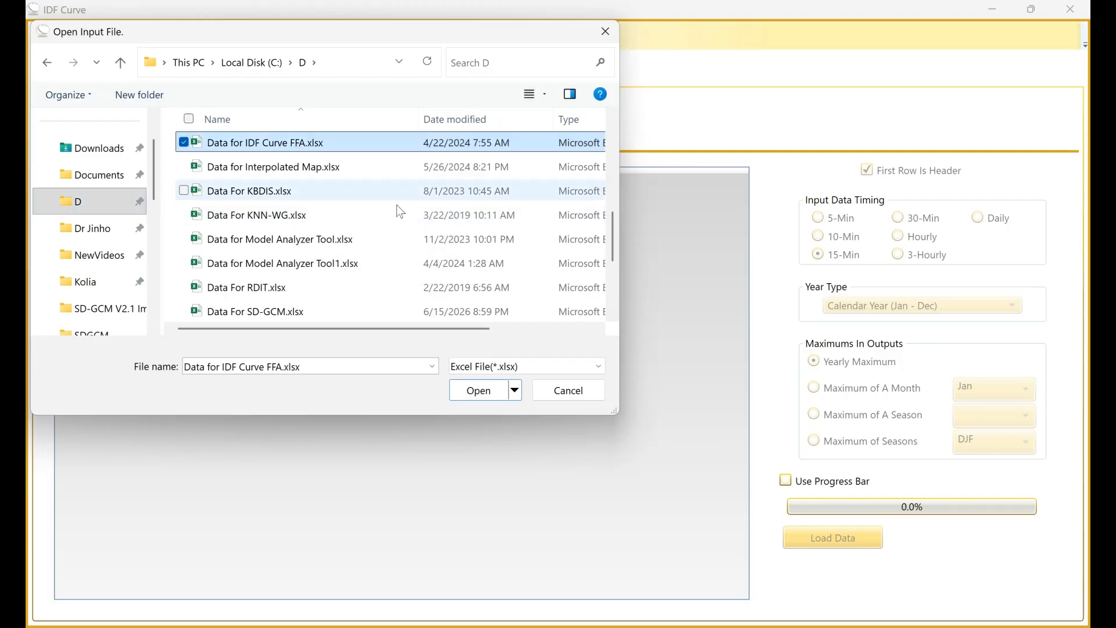
left_click(486, 390)
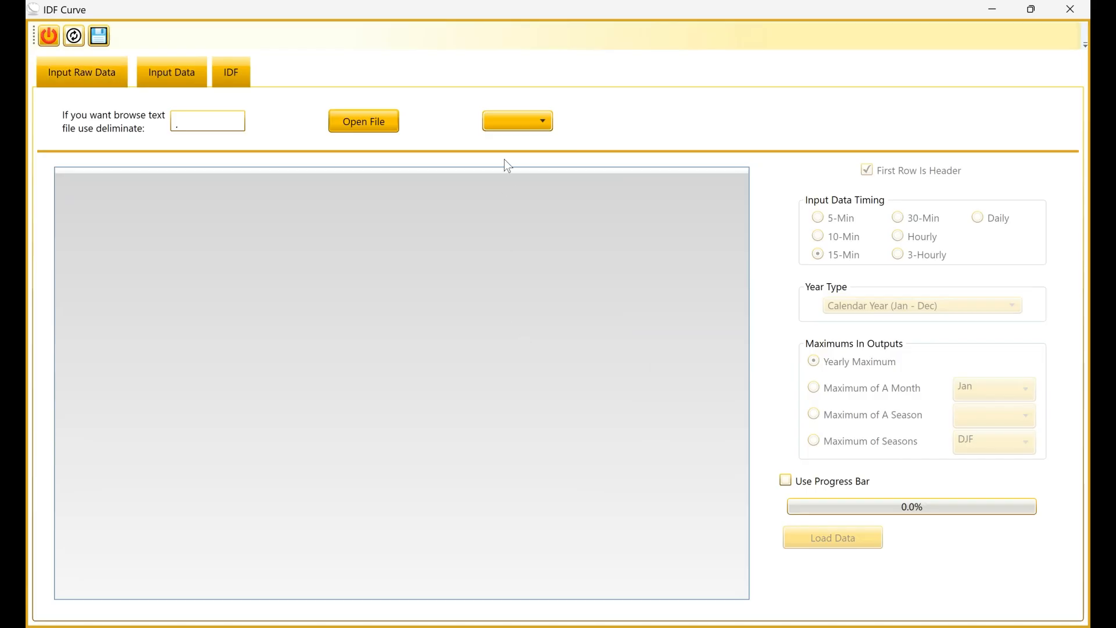
left_click(518, 121)
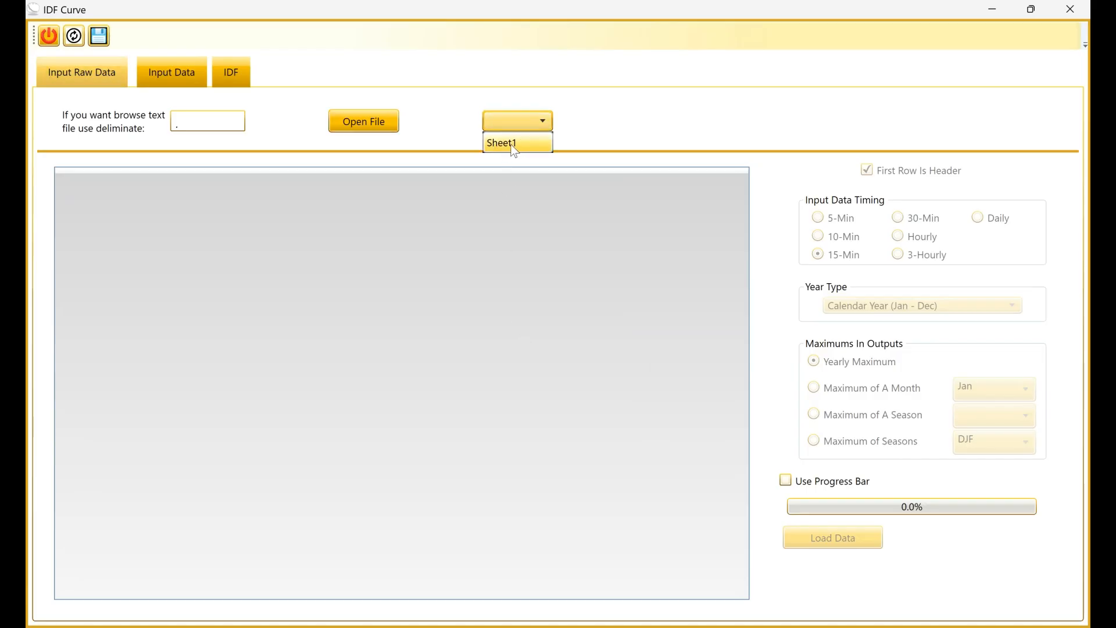
left_click(492, 144)
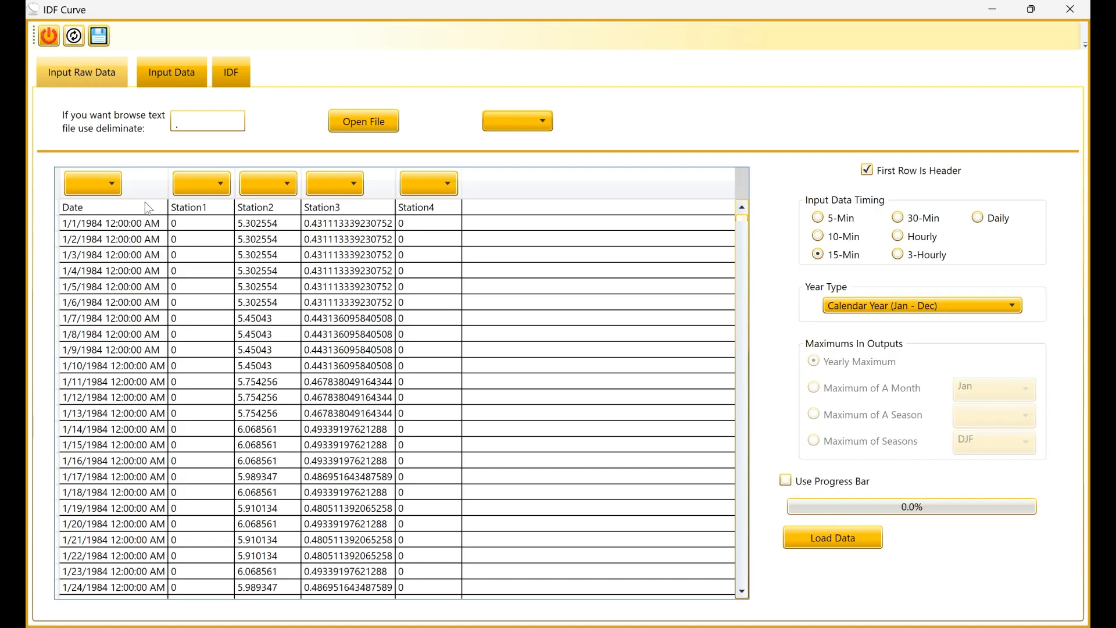
Step: Assign the Date variable to the Date column and the Rain variable to the Station1 column
left_click(90, 184)
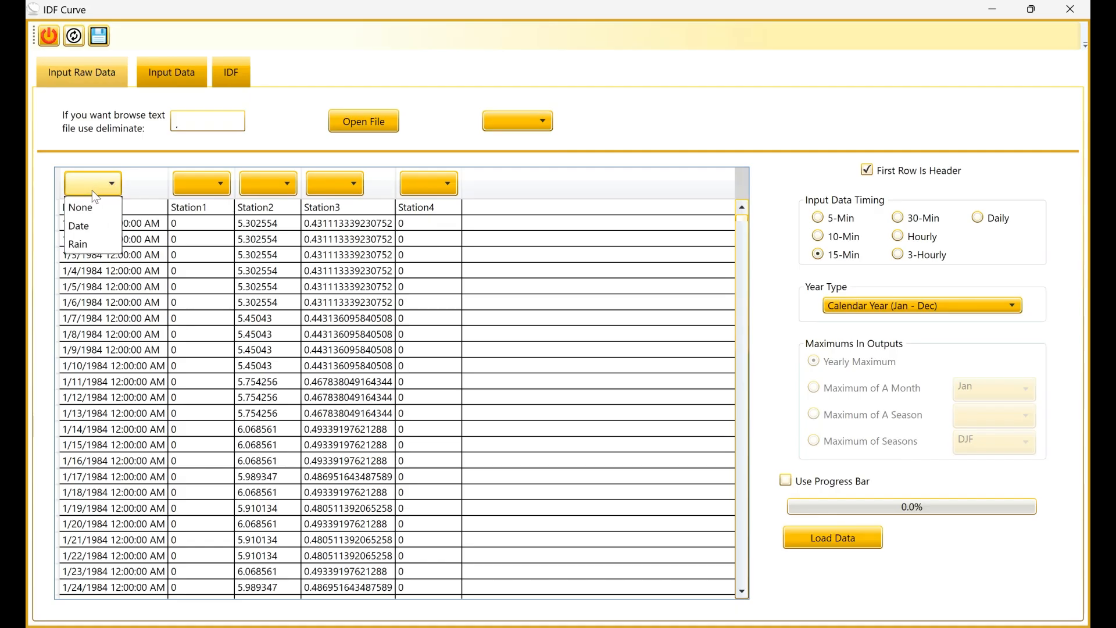
left_click(93, 226)
left_click(212, 186)
left_click(198, 243)
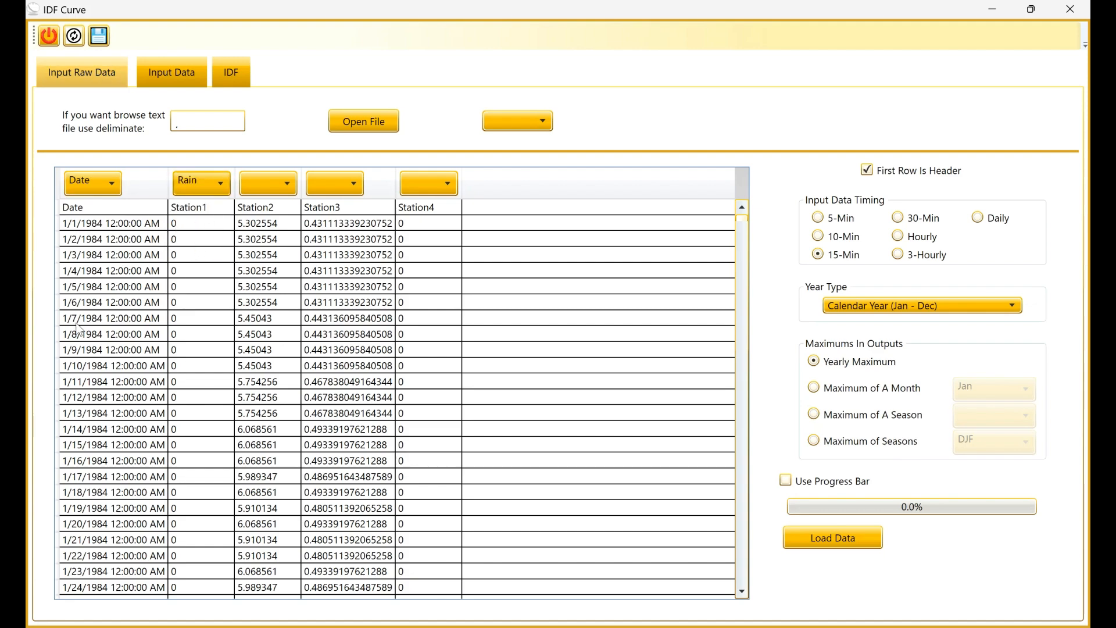
Step: Set the input data timing to Daily and check the year type choices, keeping Calendar Year (Jan - Dec)
left_click(981, 221)
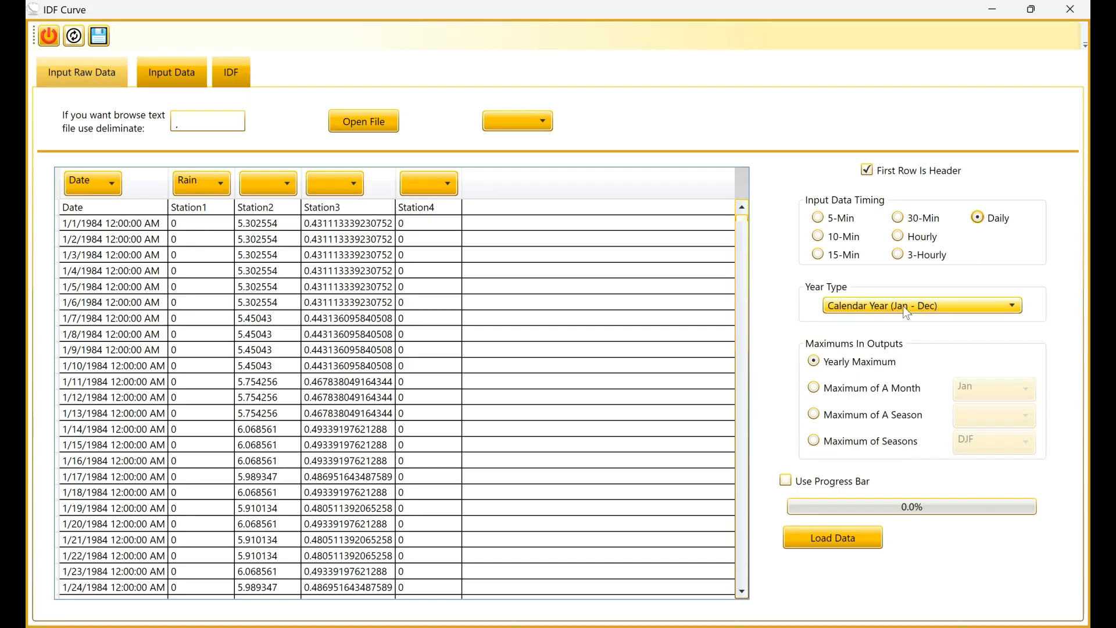
left_click(861, 306)
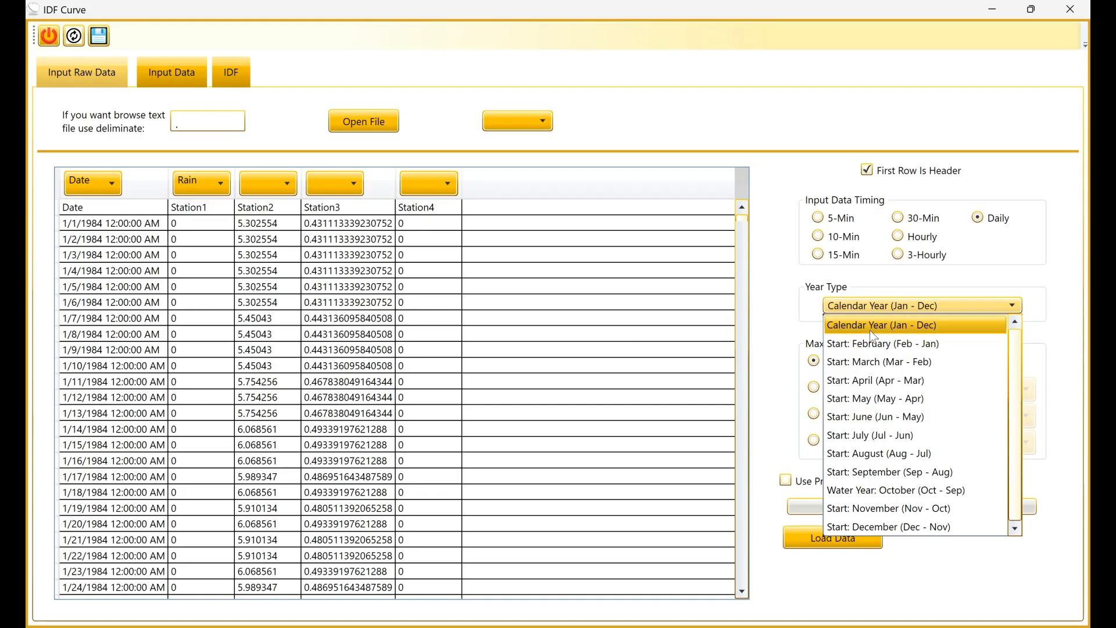
left_click(753, 314)
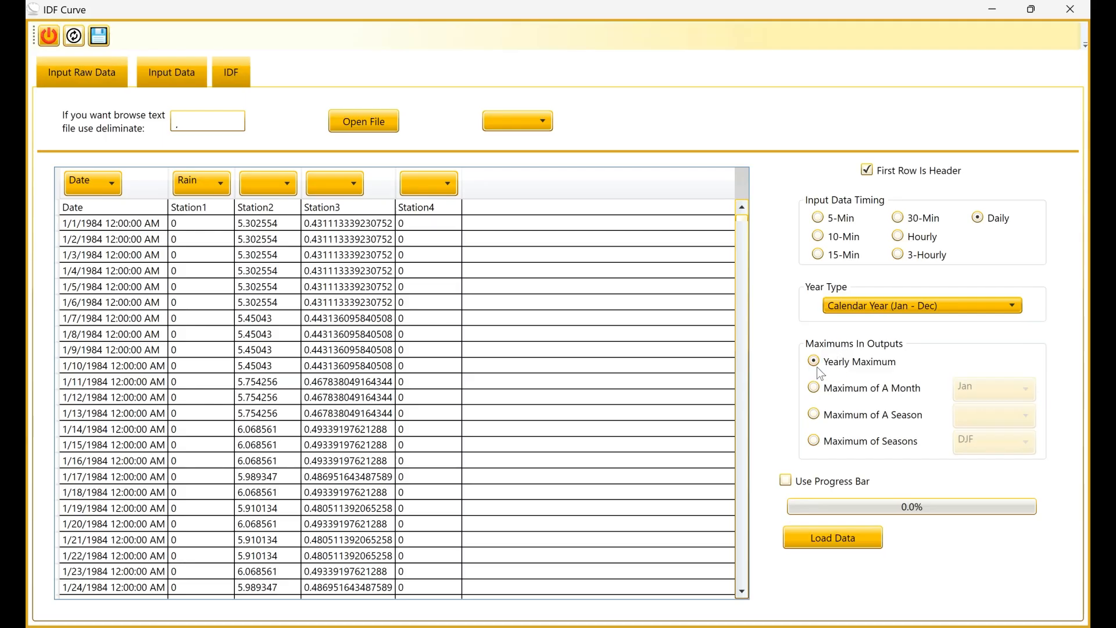
Step: Try the Maximum of A Month, A Season and Seasons options for the outputs, and return to Yearly Maximum
left_click(814, 389)
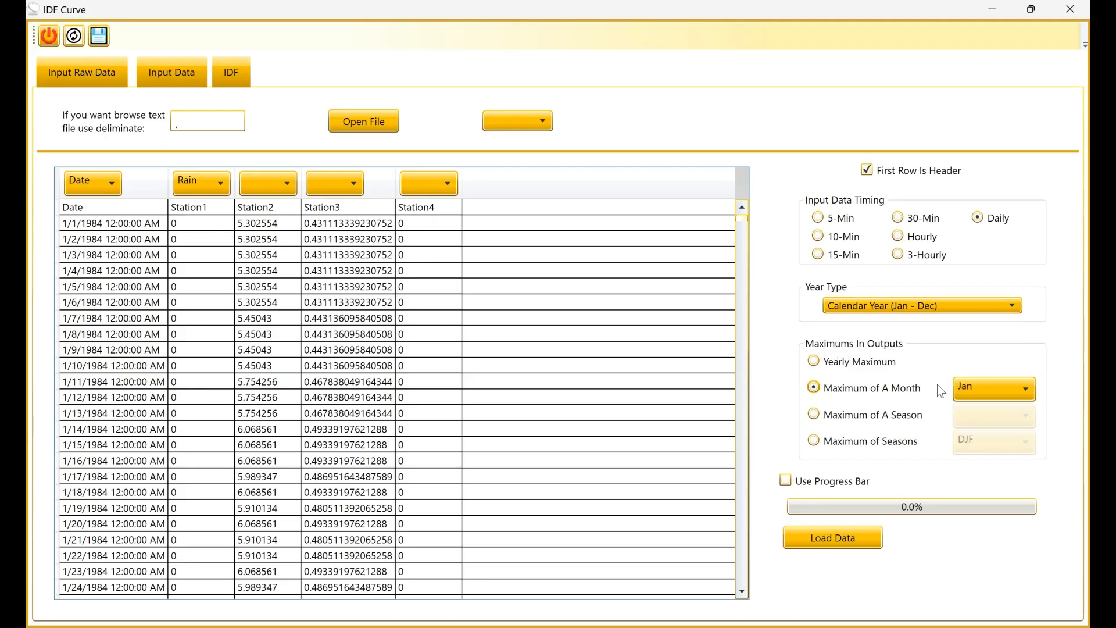
left_click(978, 388)
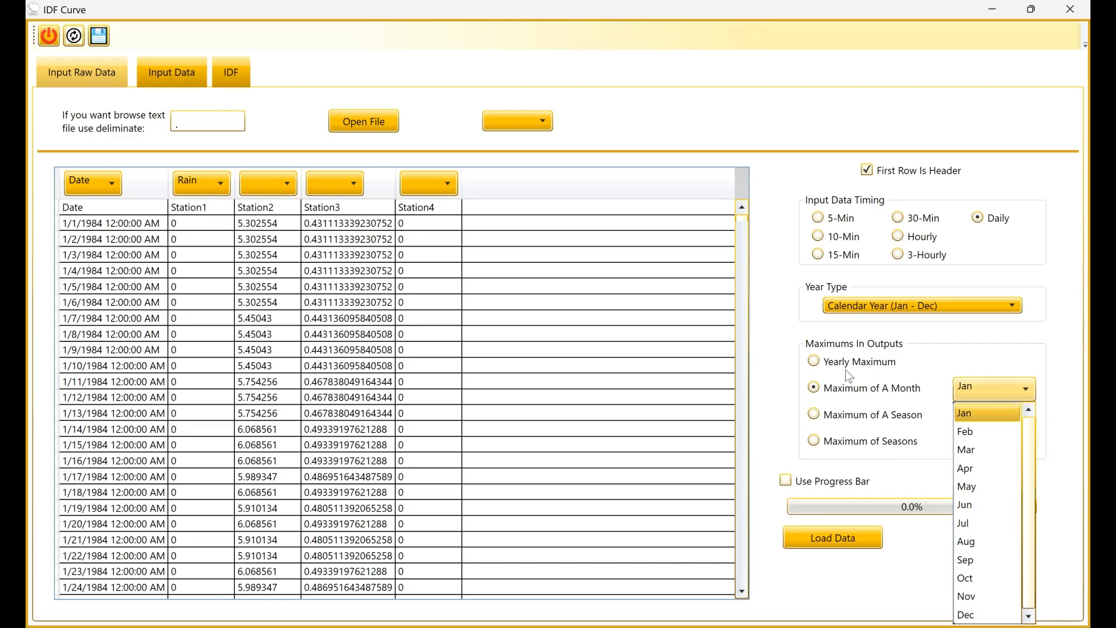
left_click(841, 422)
left_click(843, 416)
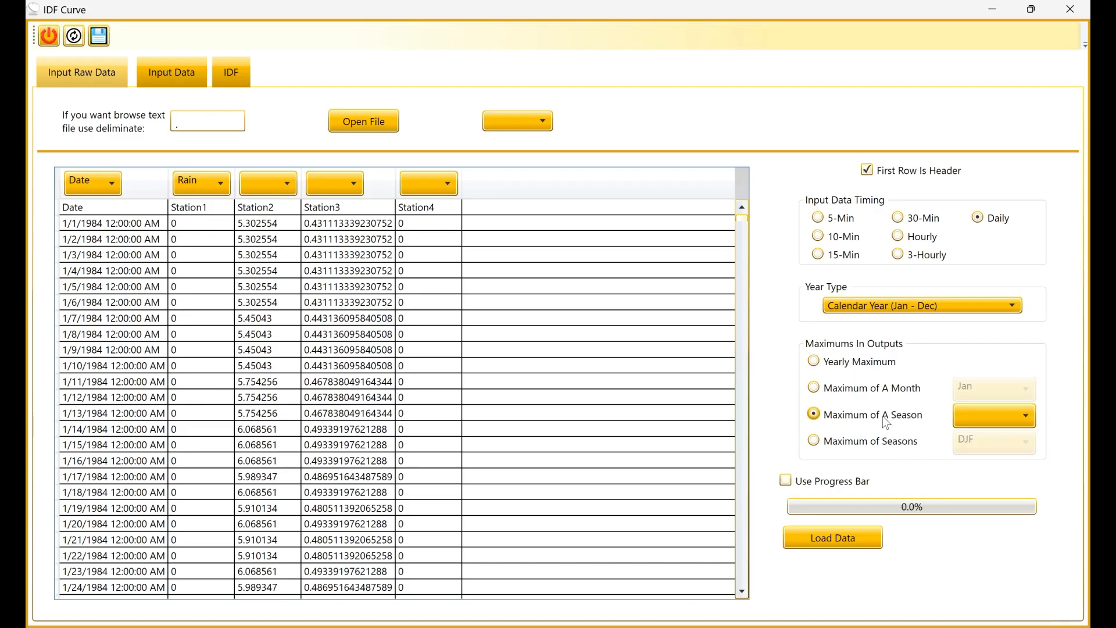
left_click(1005, 414)
left_click(963, 437)
left_click(964, 459)
left_click(962, 440)
left_click(964, 452)
left_click(836, 443)
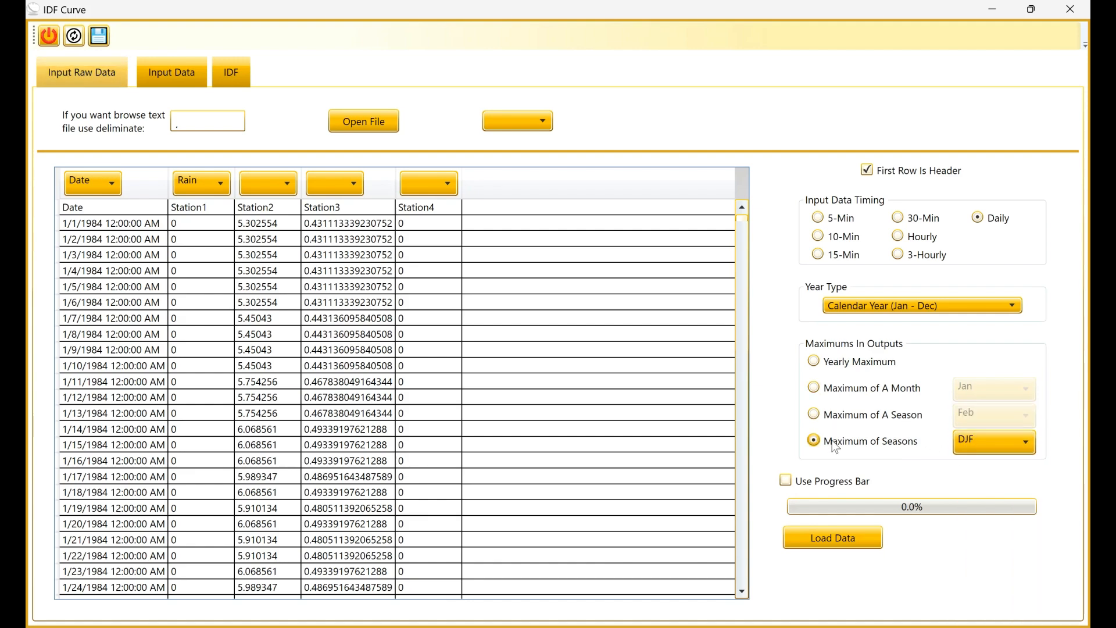
left_click(1004, 445)
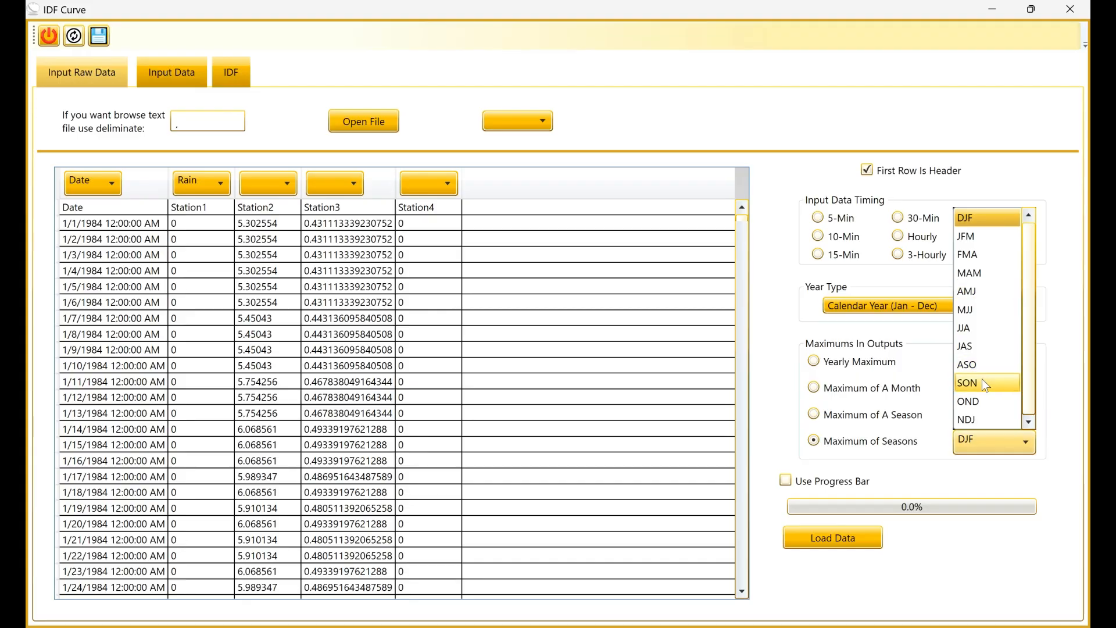
left_click(817, 367)
left_click(815, 361)
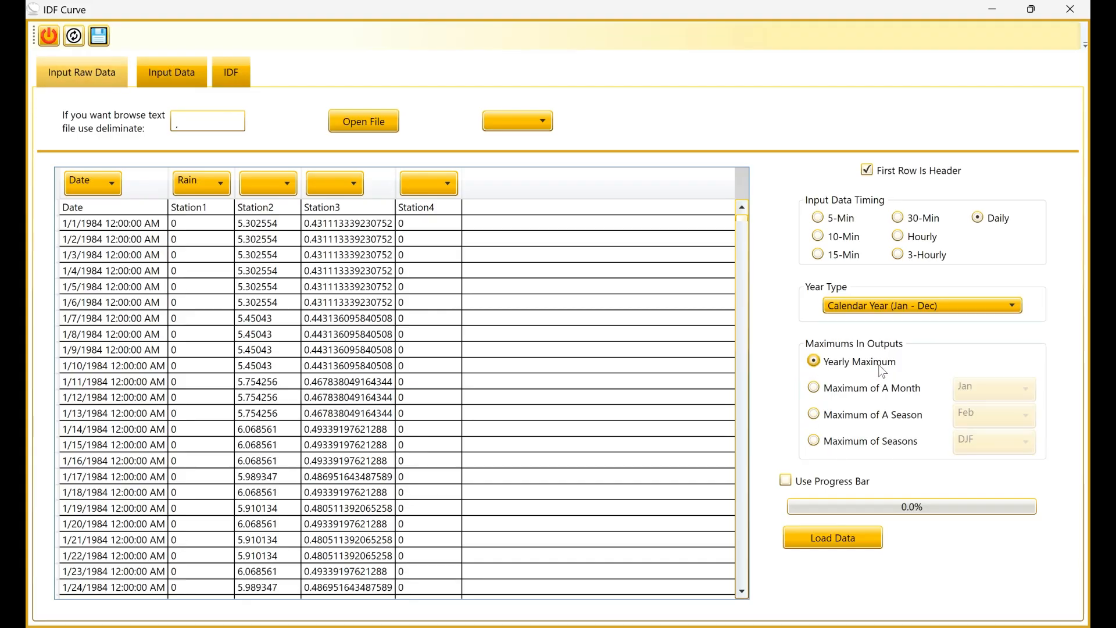
Step: Load the raw data with the progress bar enabled and display the resulting rainfall intensity table
left_click(786, 480)
left_click(828, 543)
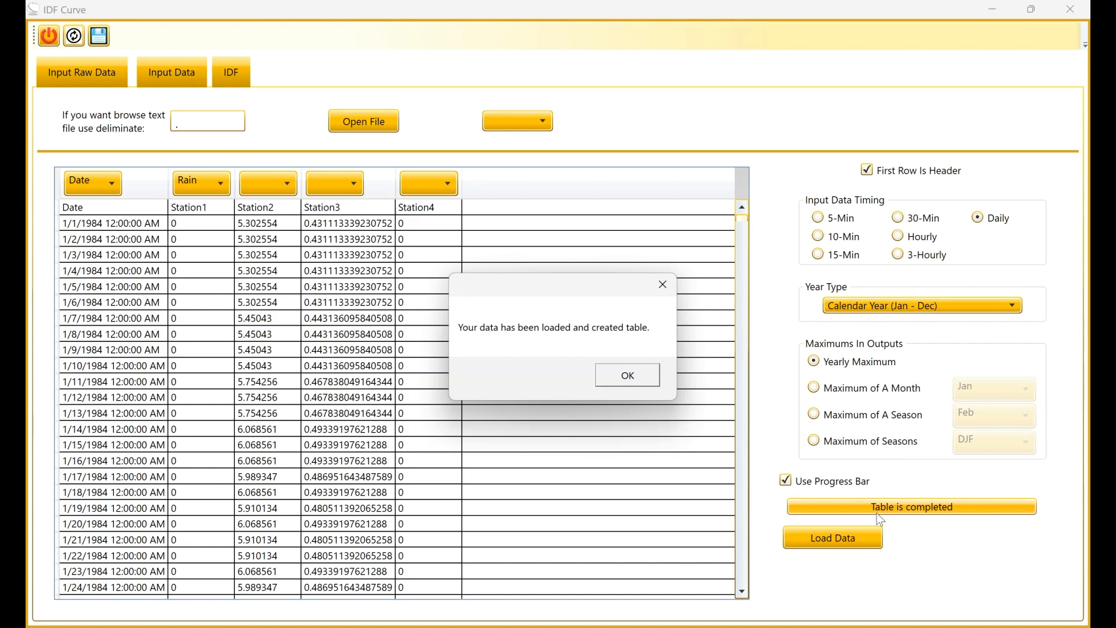
left_click(618, 378)
left_click(175, 82)
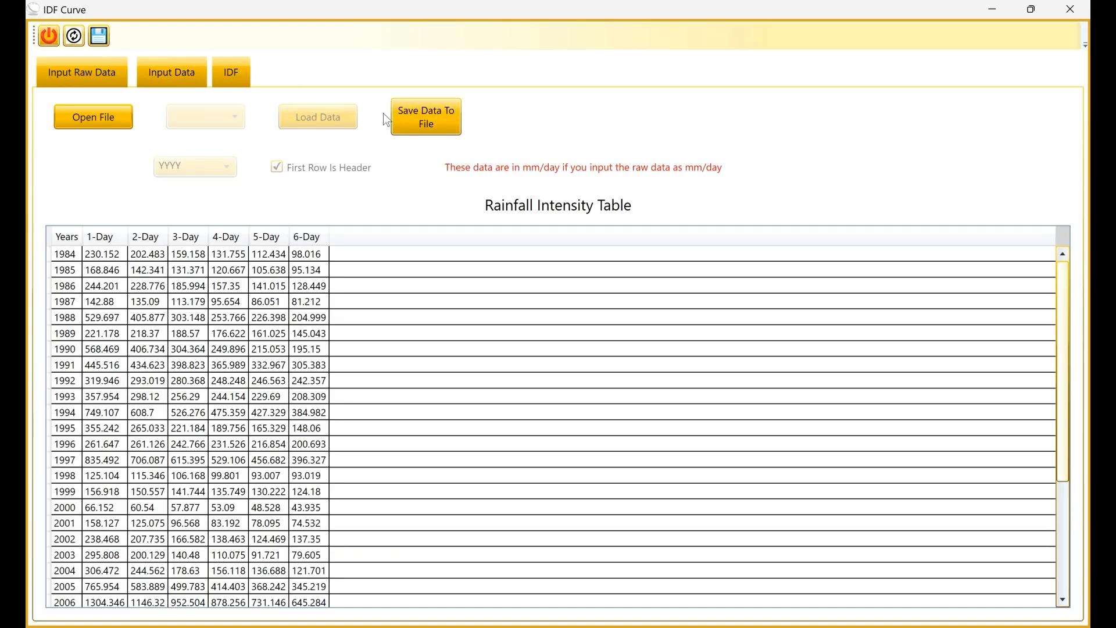
Step: In the IDF settings, exclude the 10, 25, 50 and 100-year return periods and change the 20-year period to 30
left_click(233, 71)
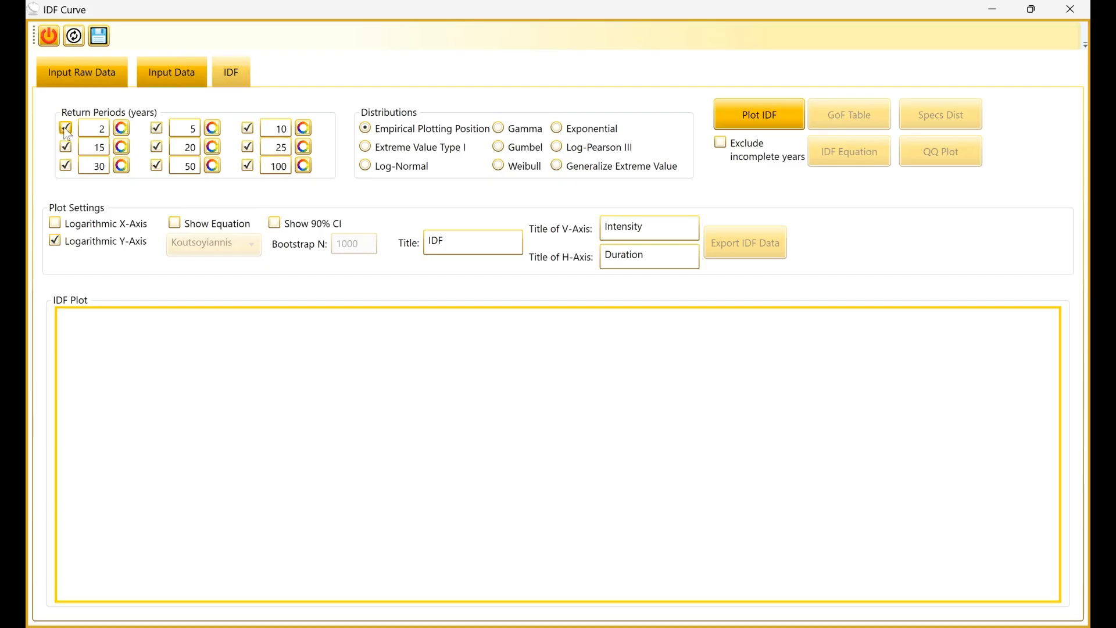
left_click(249, 166)
left_click(247, 147)
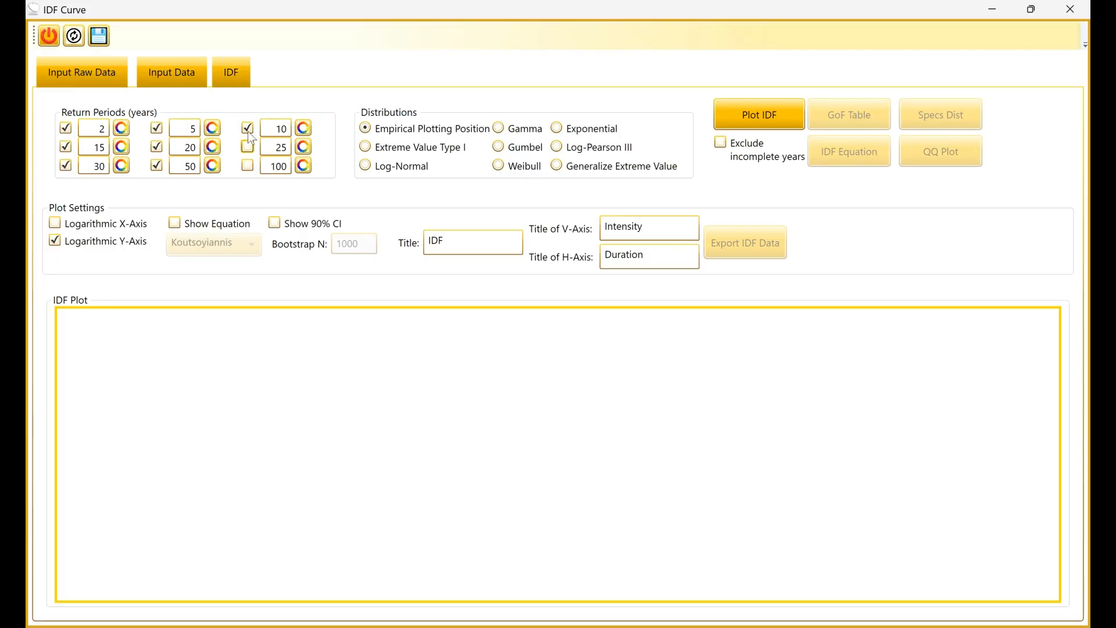
left_click(249, 127)
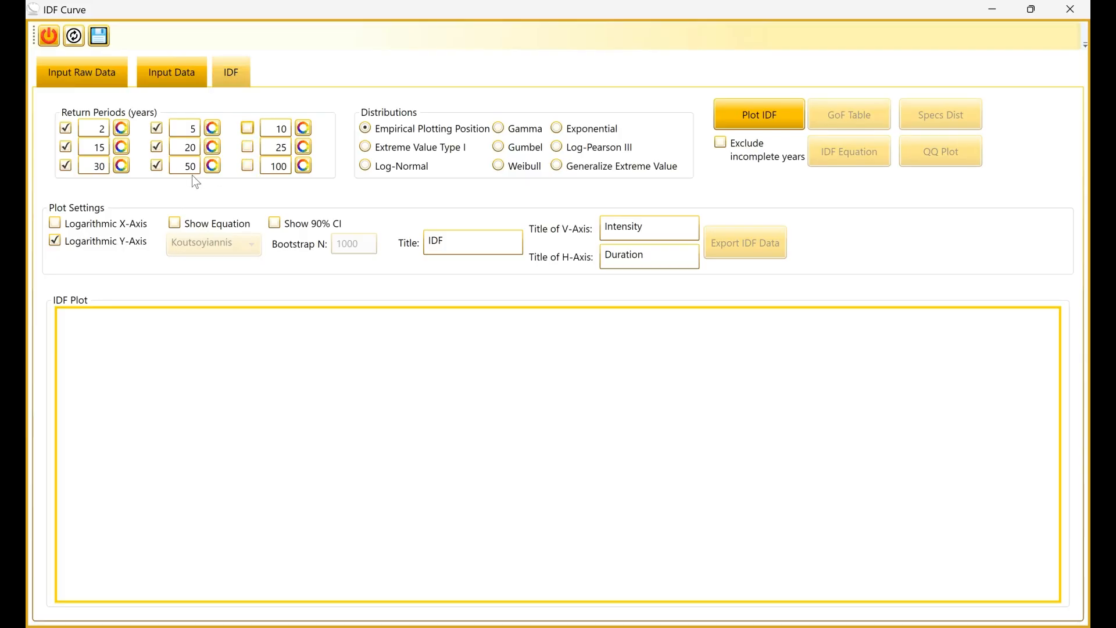
left_click(157, 165)
Step: Plot the IDF curves with the Log-Normal distribution and show the Koutsoyiannis equation on the plot
left_click(366, 166)
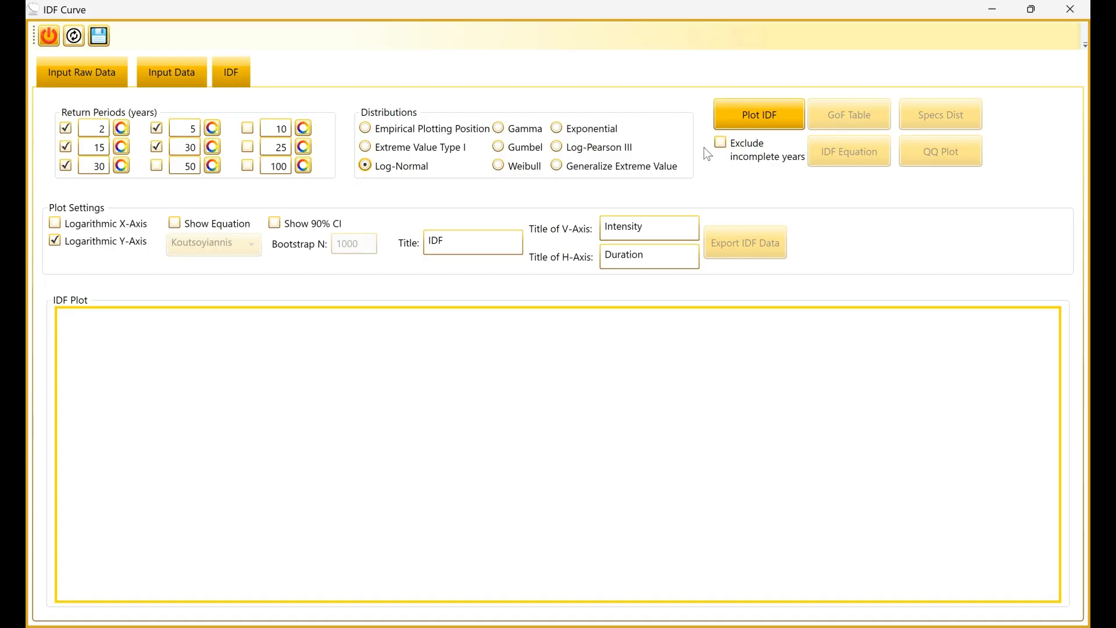
left_click(755, 117)
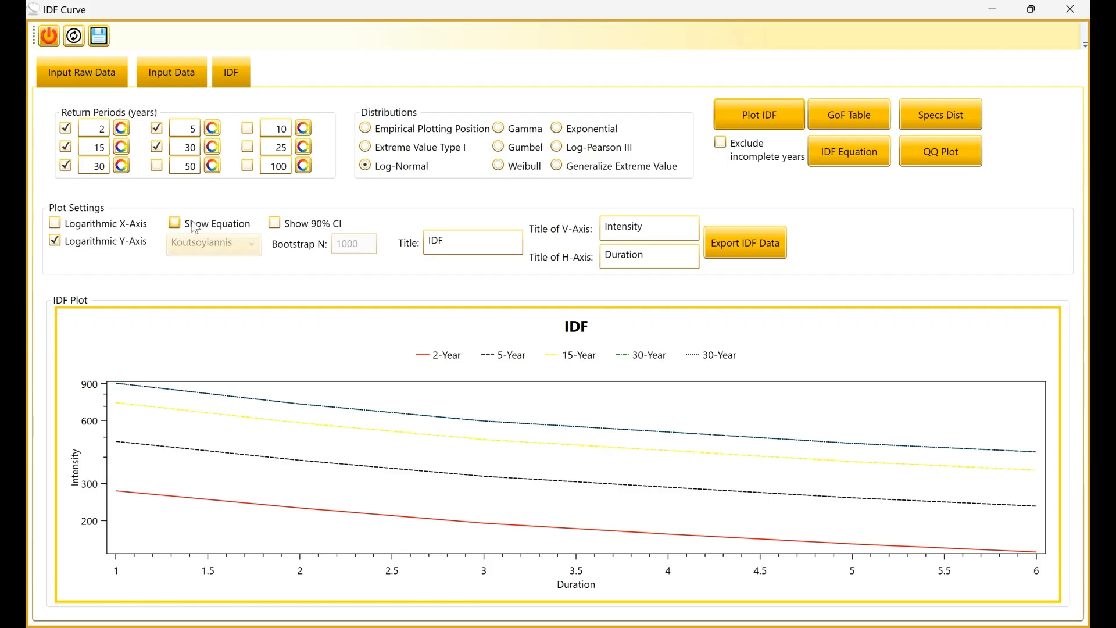
left_click(174, 224)
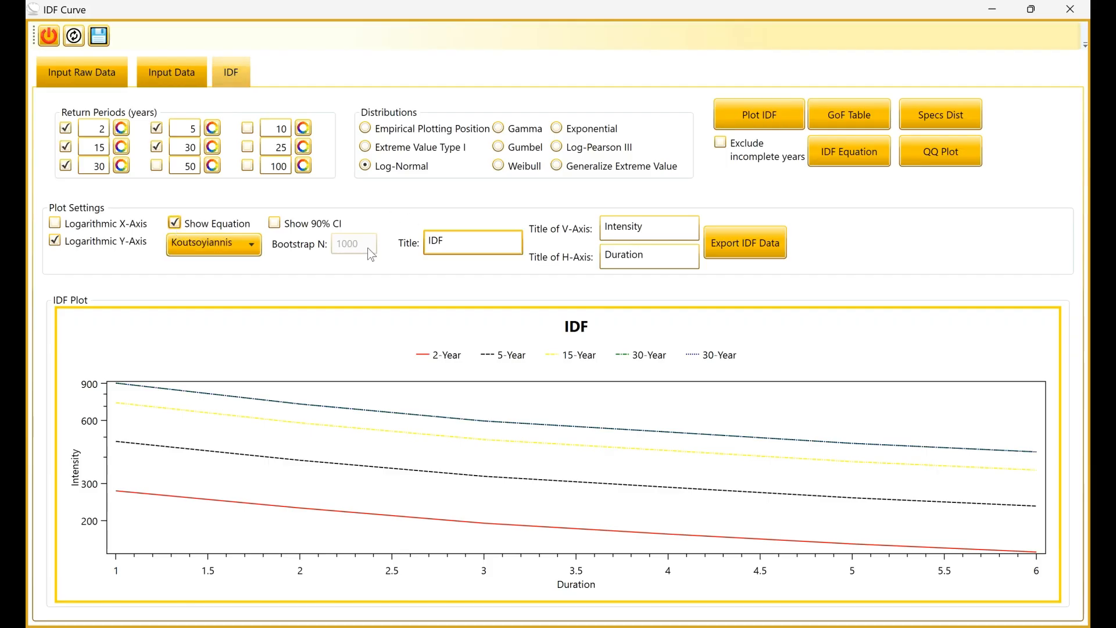
left_click(214, 243)
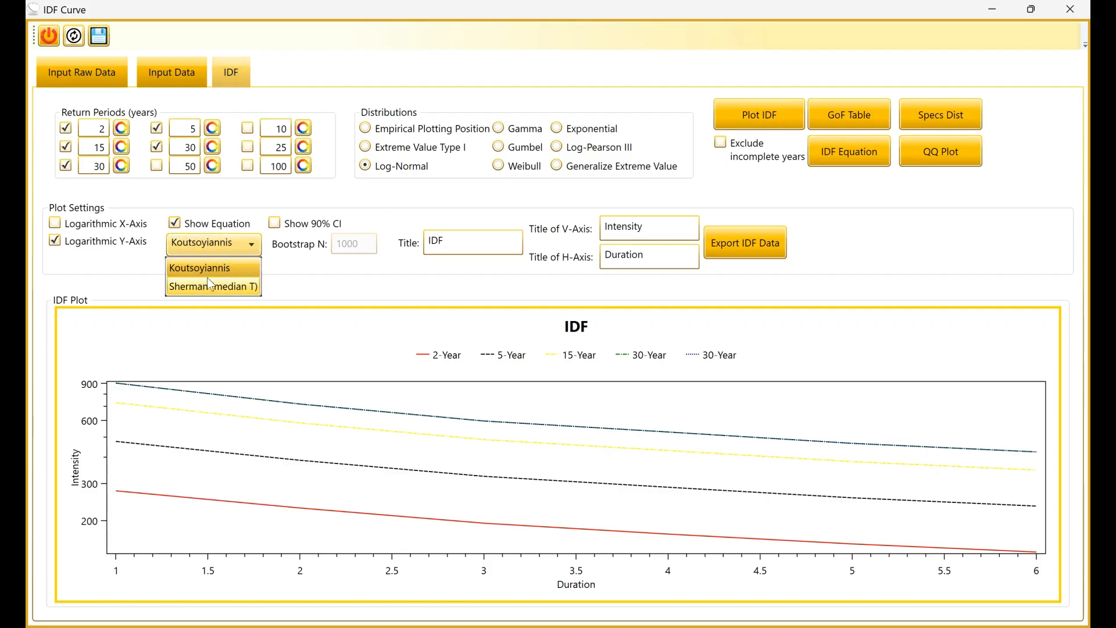
left_click(718, 75)
left_click(736, 113)
left_click(758, 116)
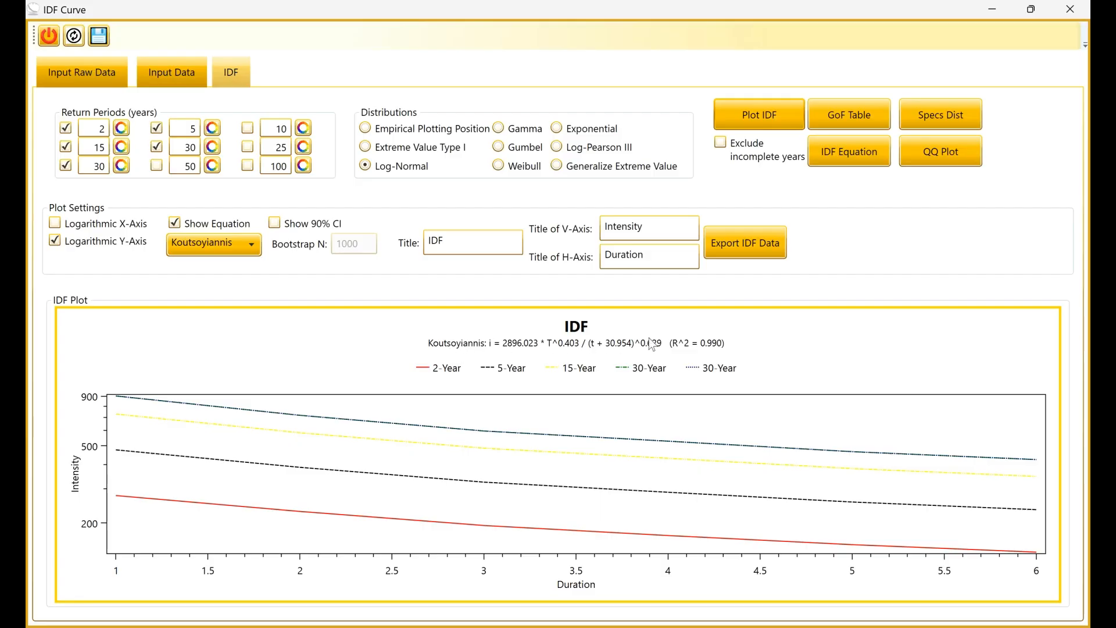
left_click(454, 243)
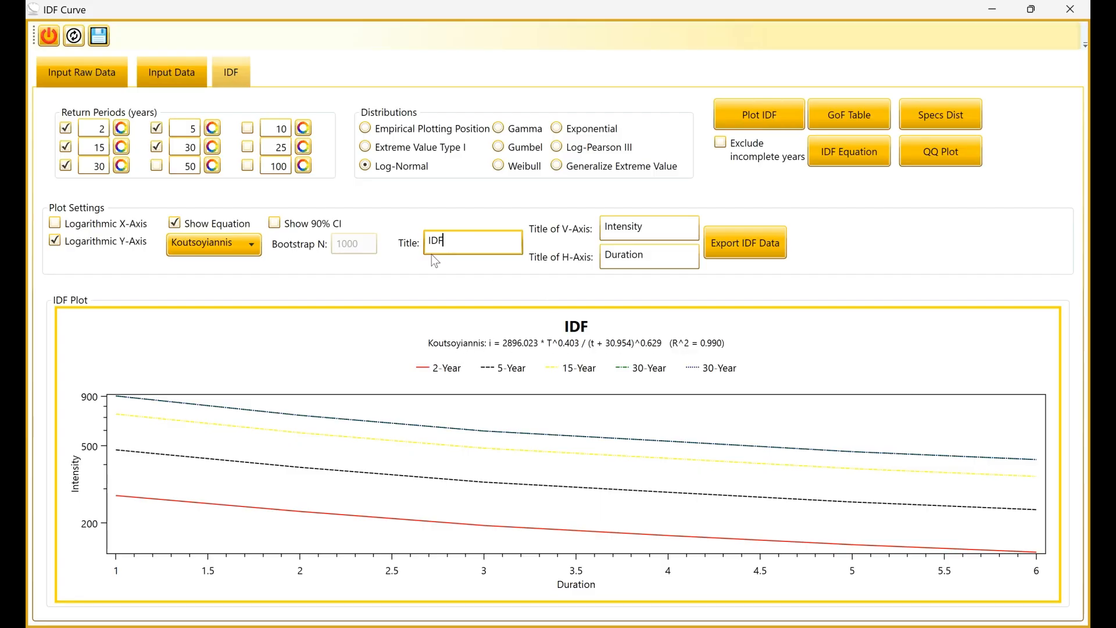
left_click(628, 231)
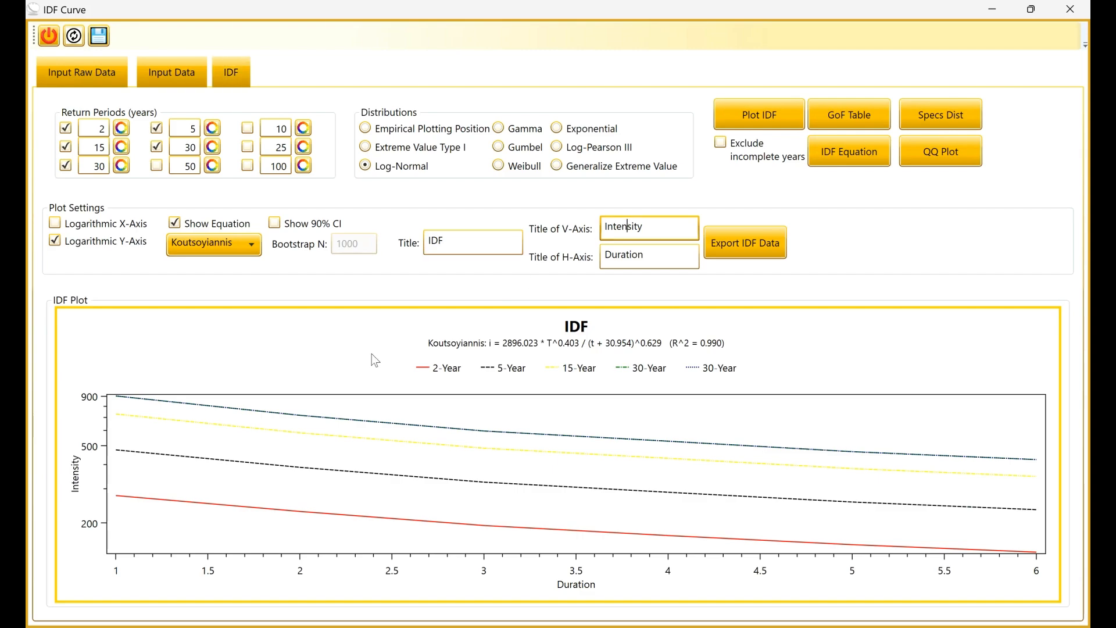
left_click(614, 256)
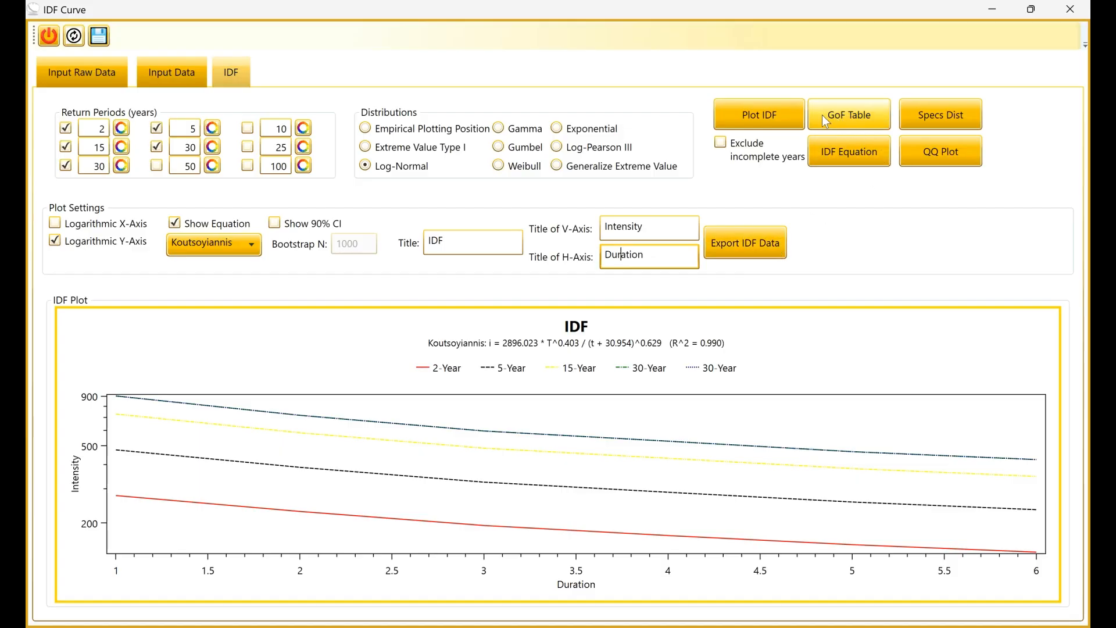
Step: Check the goodness-of-fit ranking of the distributions and replot the IDF curves with Log-Pearson III
left_click(856, 119)
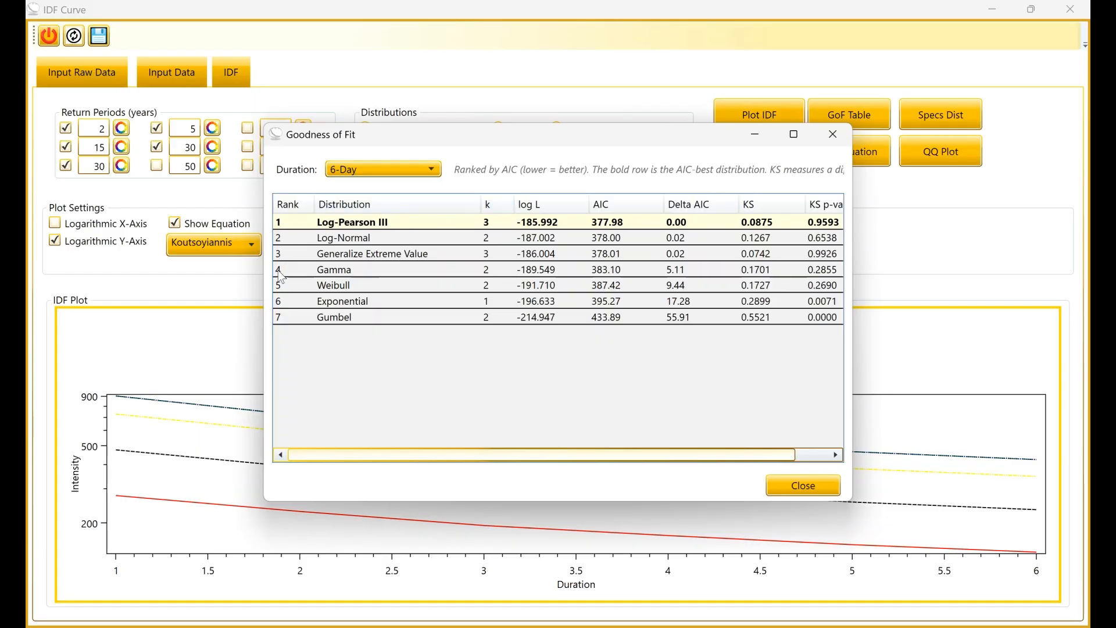
left_click(812, 492)
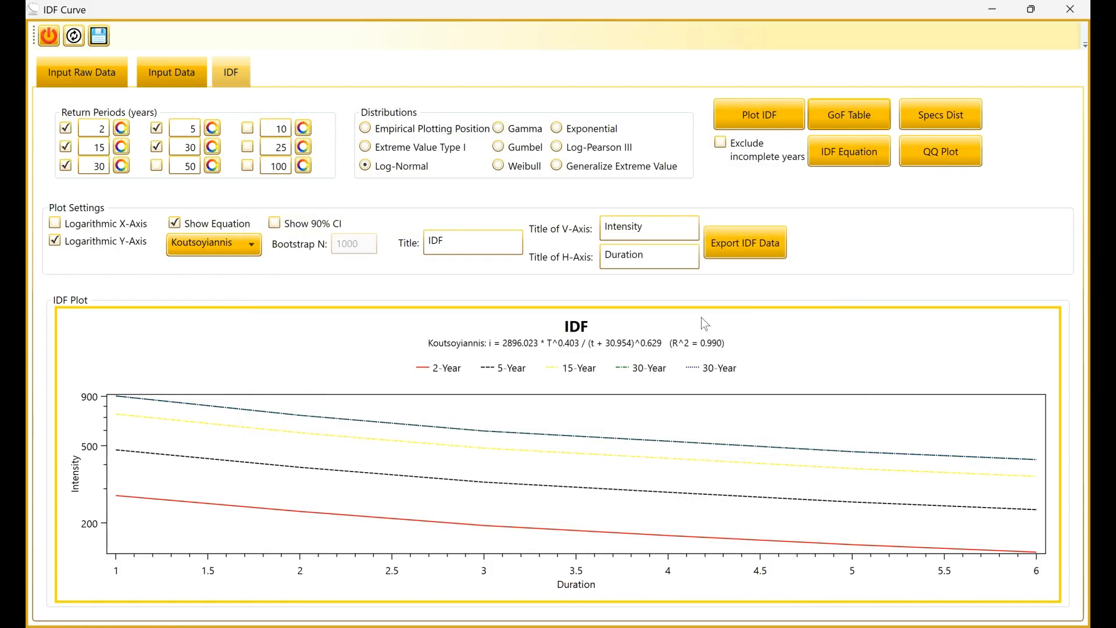
left_click(556, 149)
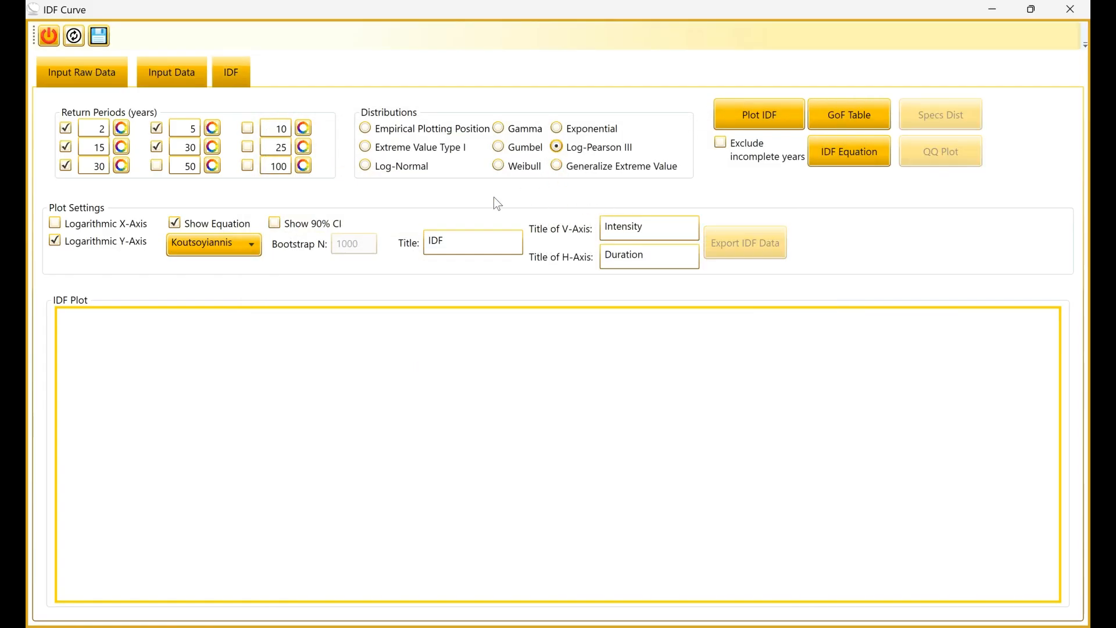
left_click(762, 117)
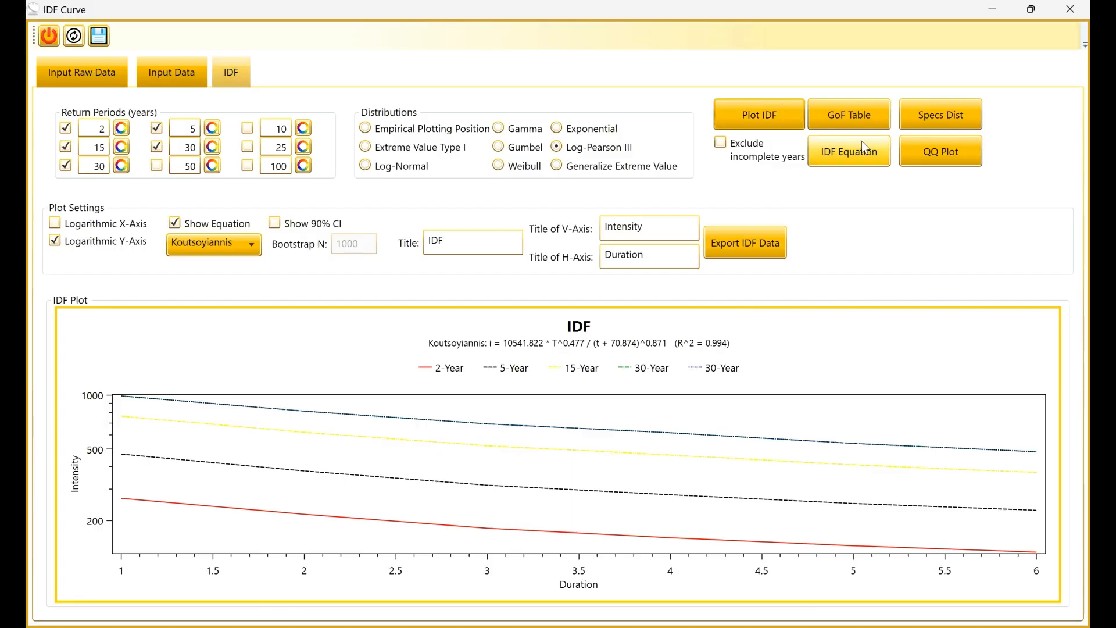
Step: Review the Koutsoyiannis and Sherman parameters in the IDF equation fit results and close them
left_click(850, 151)
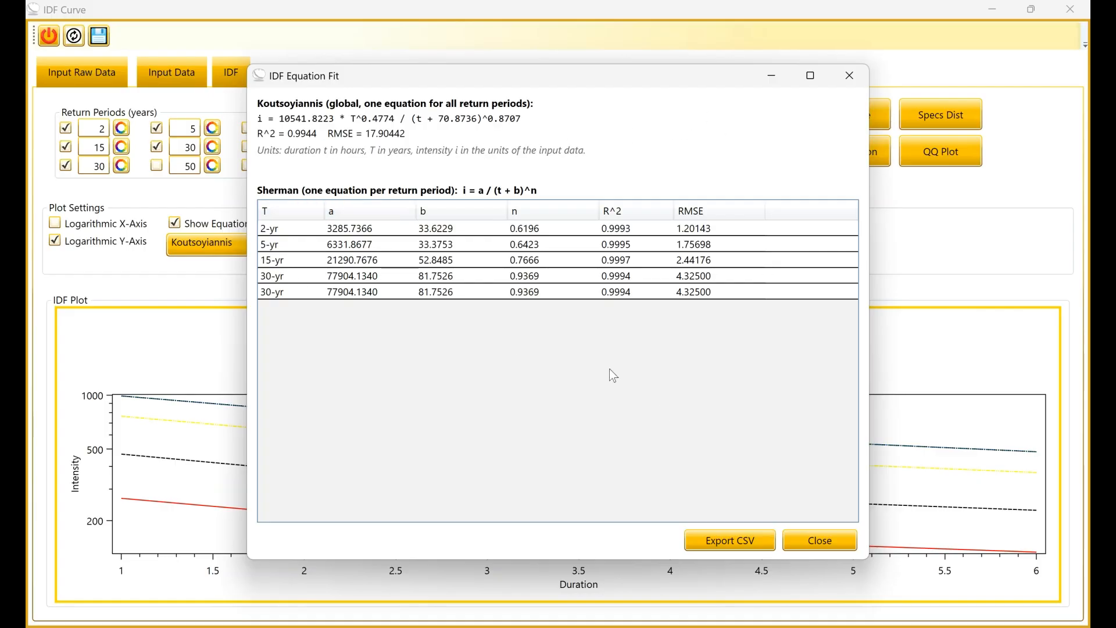
left_click(826, 533)
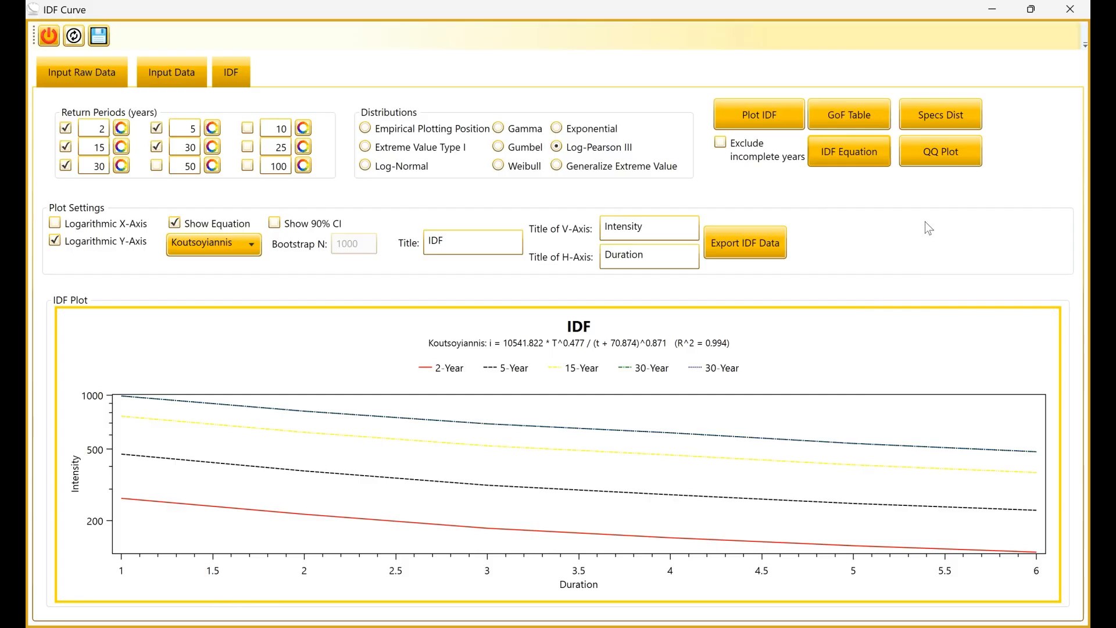
Step: Draw the Log-Pearson III distribution specifications with PDF and CDF charts for the 1-day and 2-day time scales, and close them
left_click(929, 113)
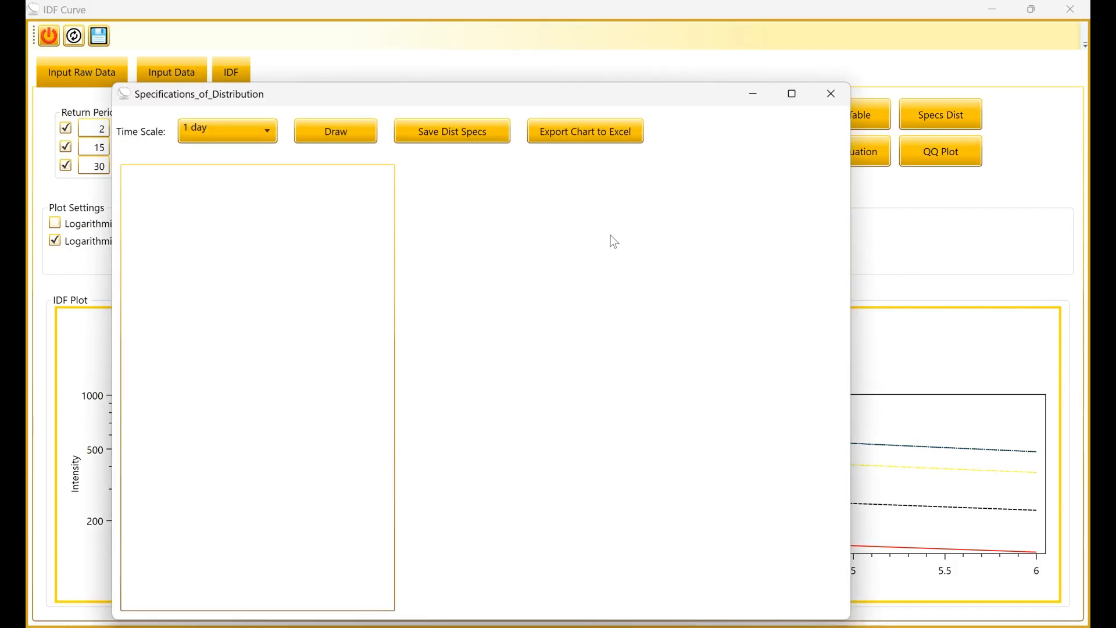
left_click(249, 131)
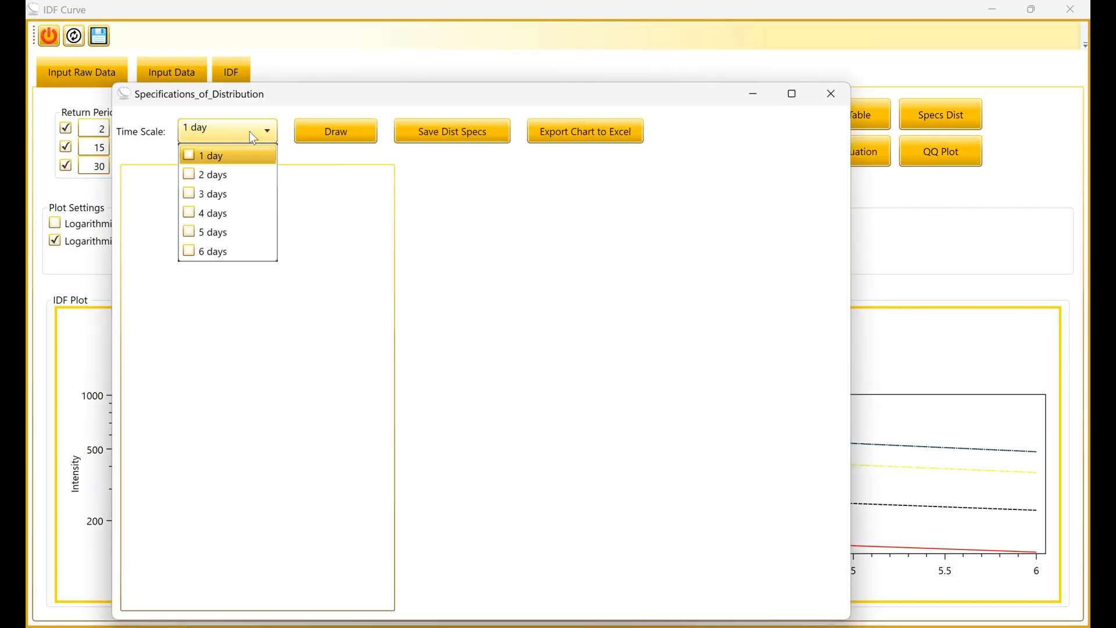
left_click(188, 156)
left_click(187, 176)
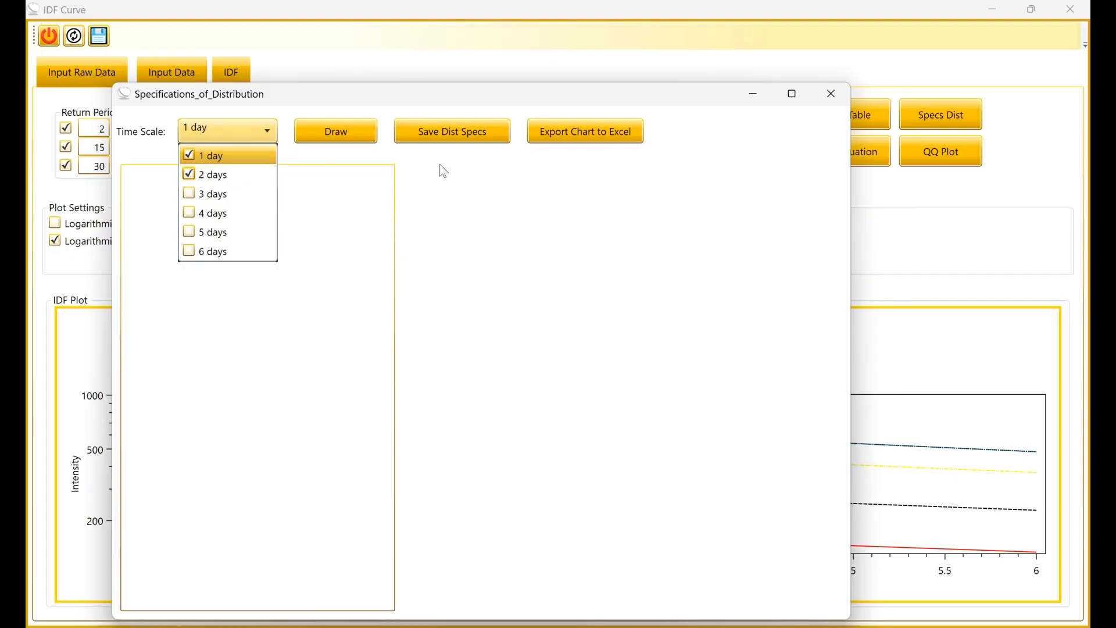
left_click(439, 164)
left_click(348, 144)
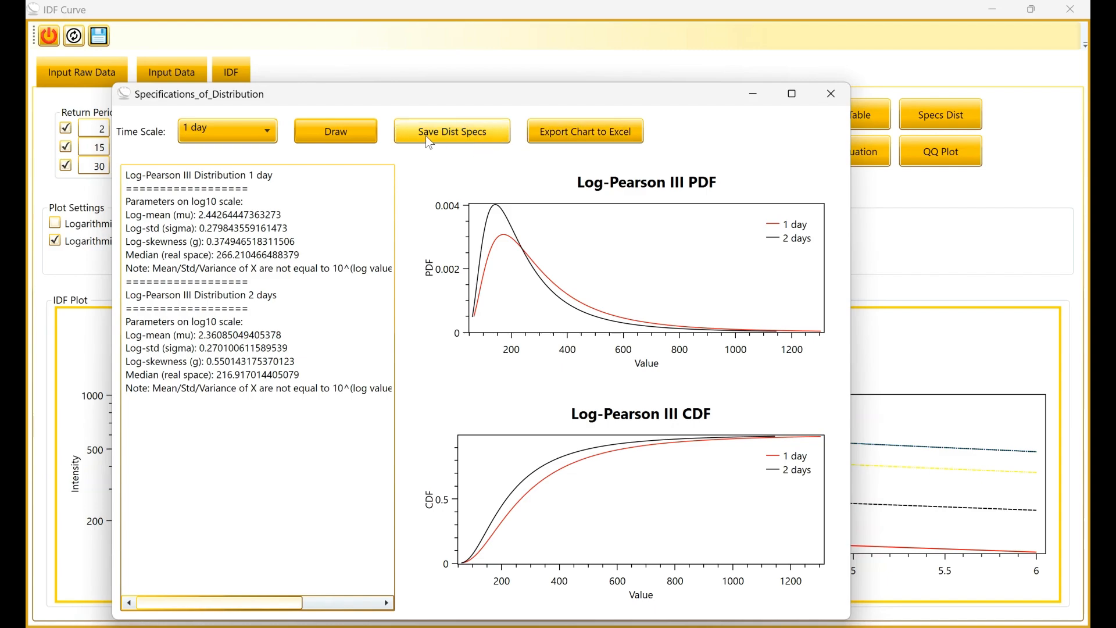
left_click(818, 99)
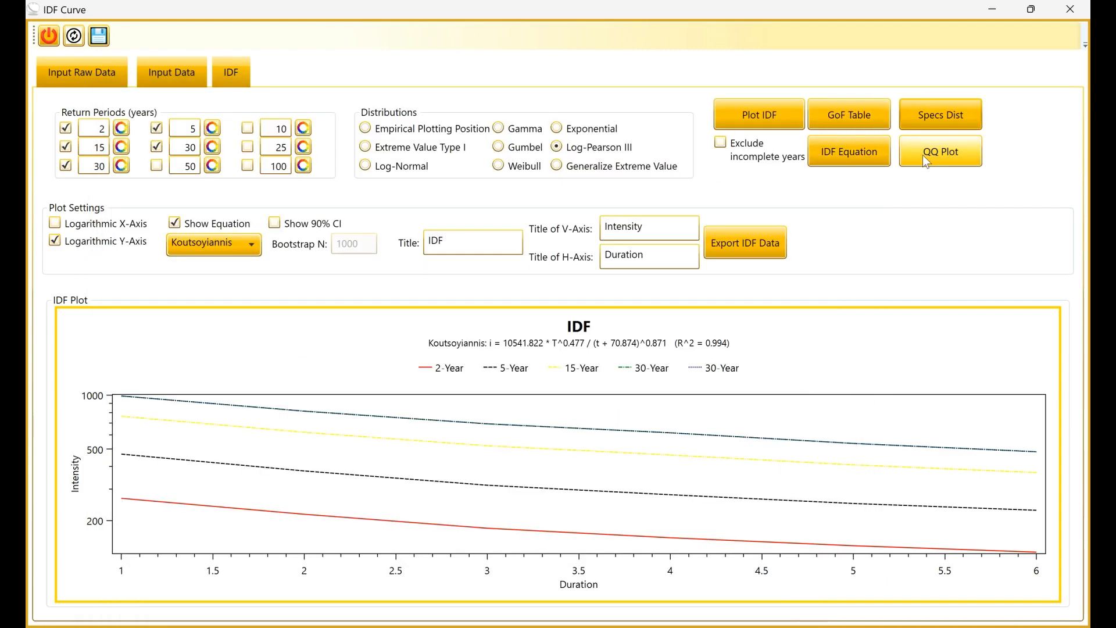
Step: Examine the Log-Pearson III QQ plot for the 1-day, 2-day and 3-day time scales and close it
left_click(958, 156)
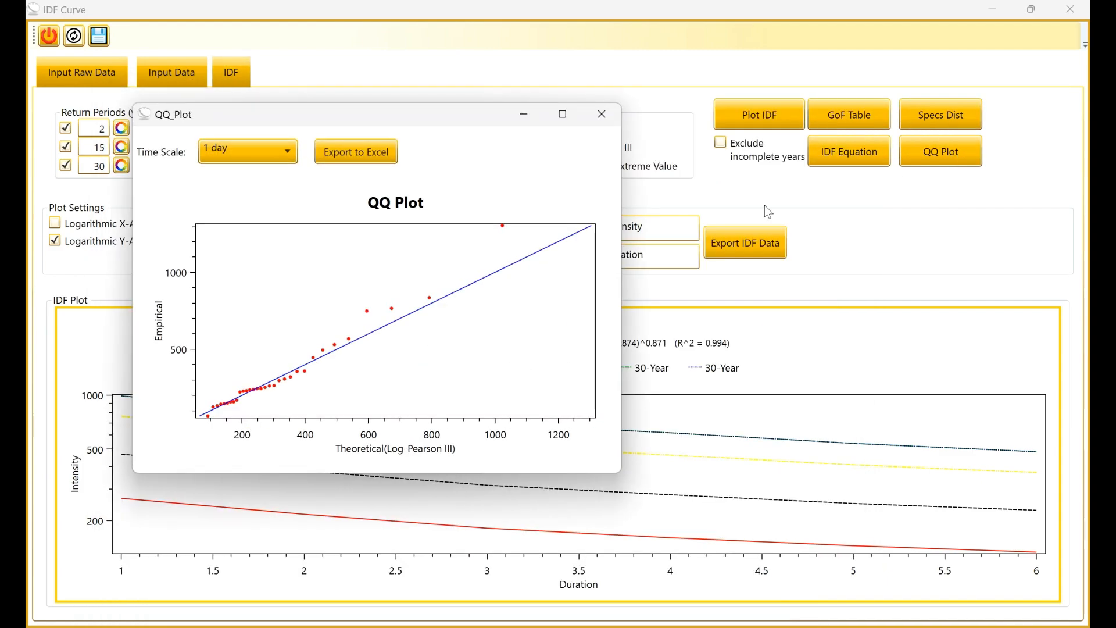
left_click(246, 147)
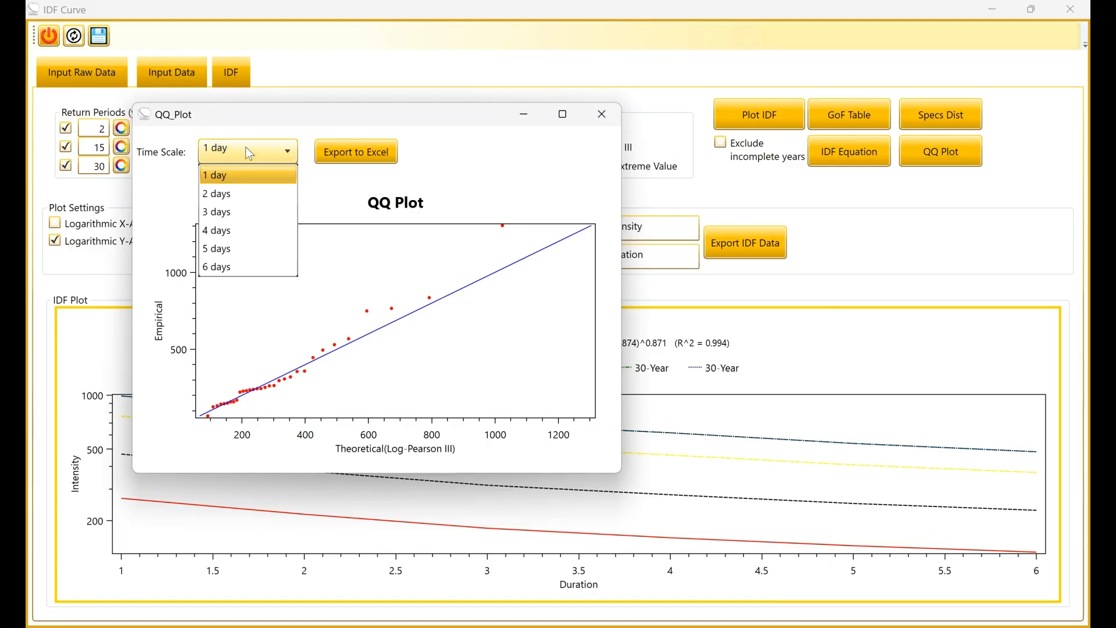
left_click(228, 193)
left_click(234, 153)
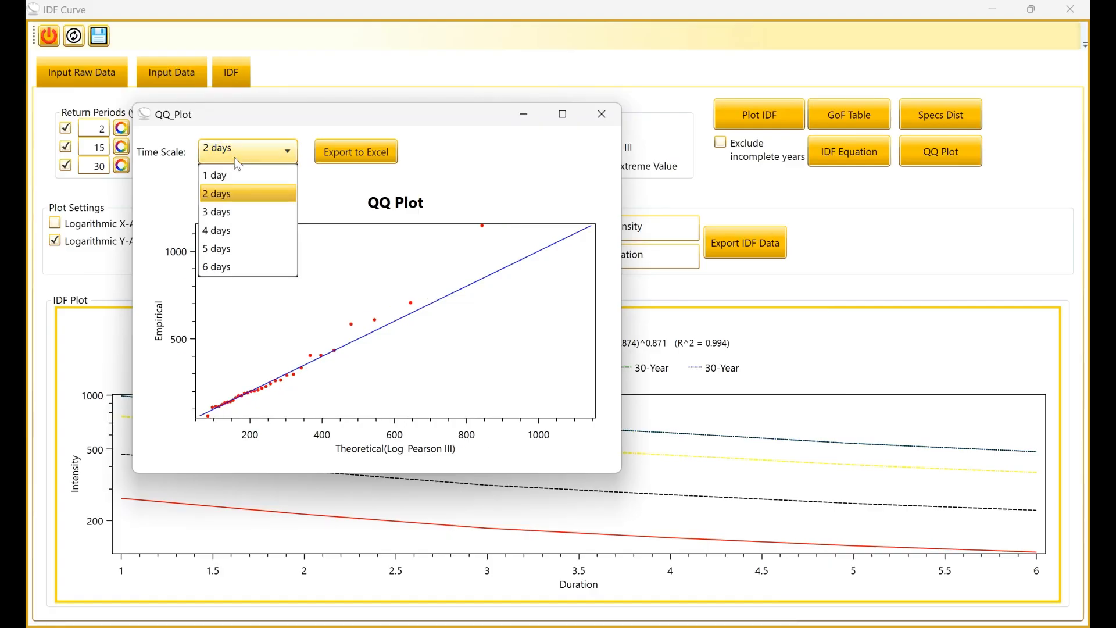
left_click(227, 215)
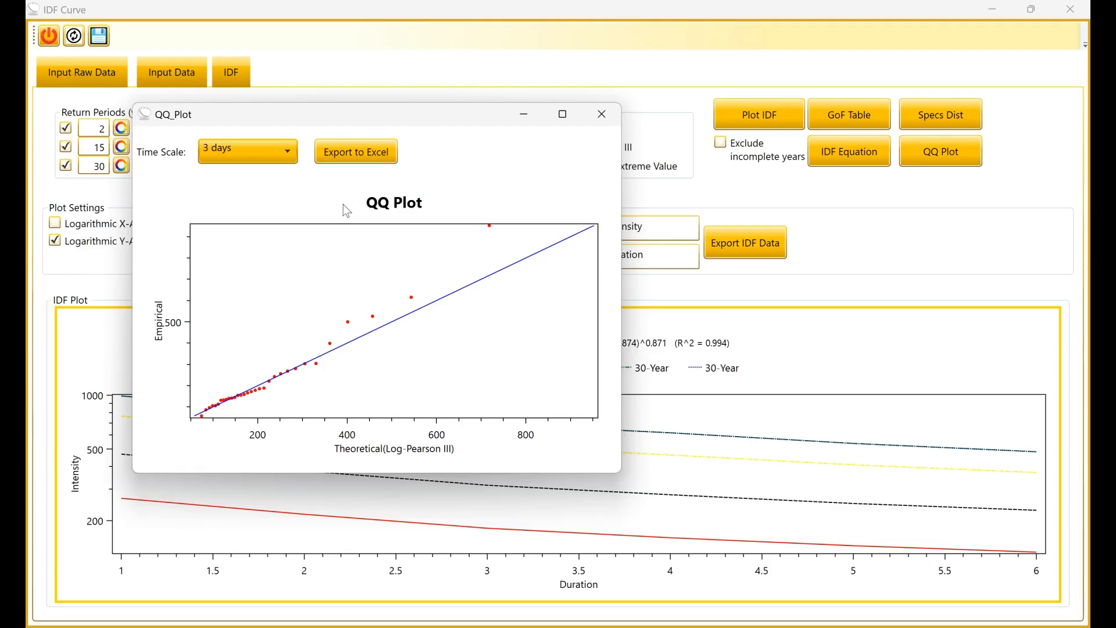
left_click(602, 114)
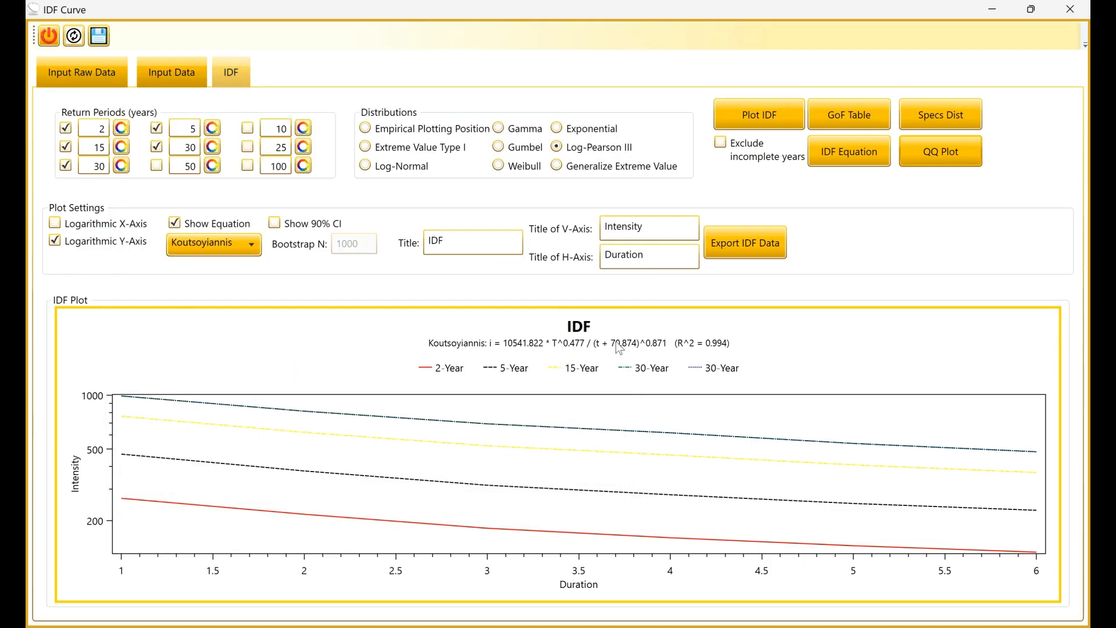